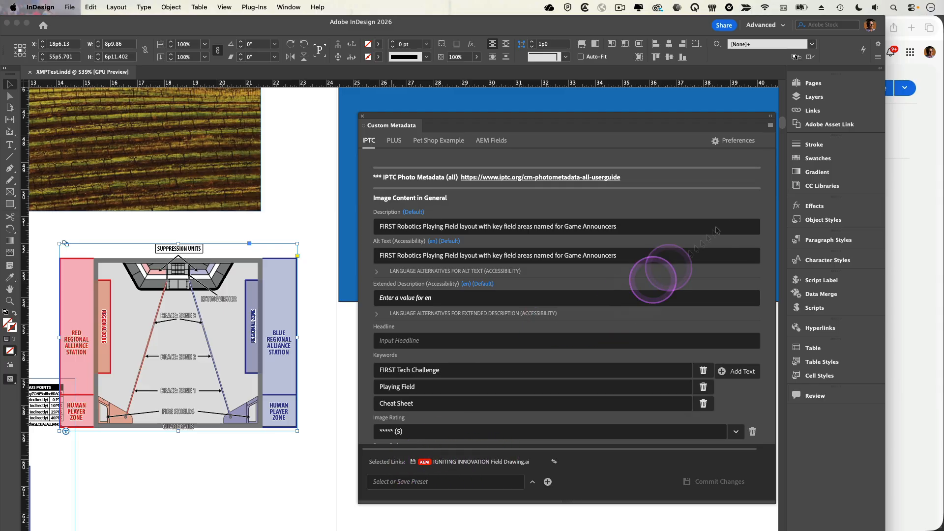
Open the Adobe Asset Link panel to view the checked-out assets, then return to the Custom Metadata panel
click(833, 129)
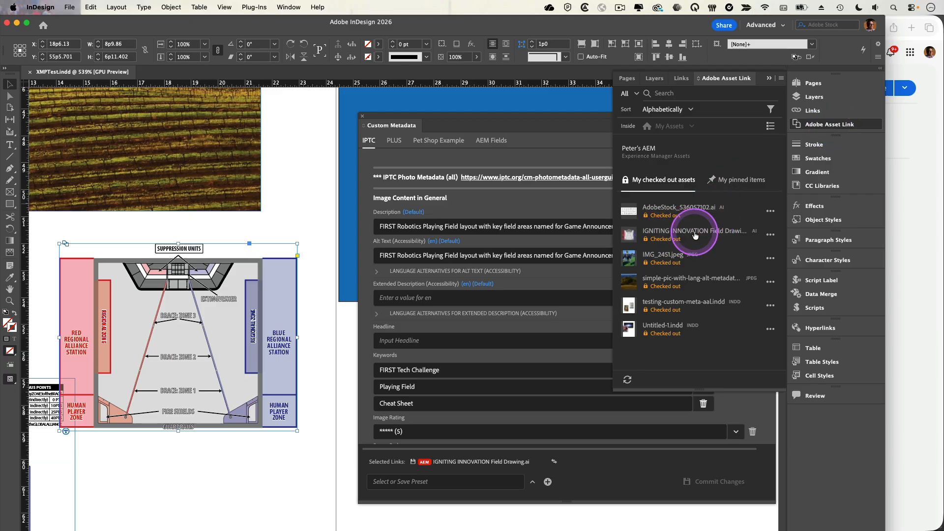
click(557, 121)
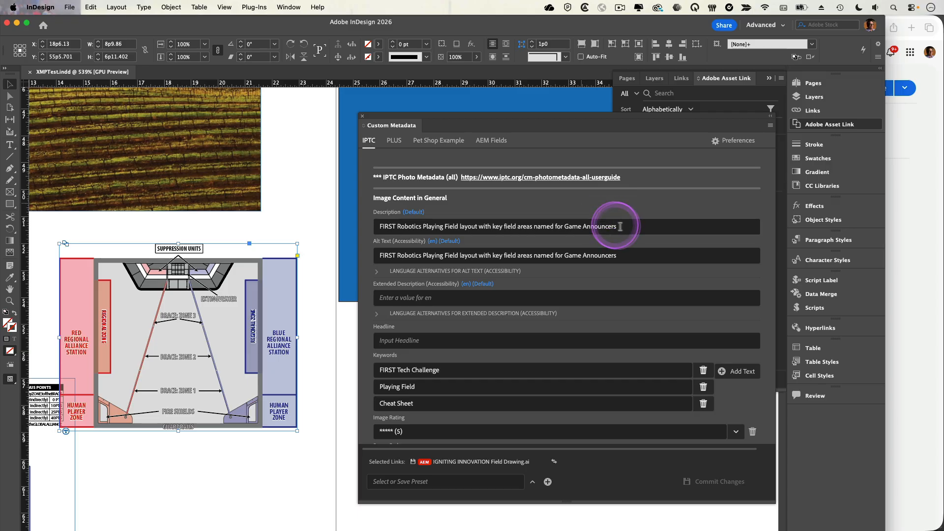
Review the IPTC metadata fields of the selected linked drawing, including description, alt text and keywords
drag(419, 226, 588, 228)
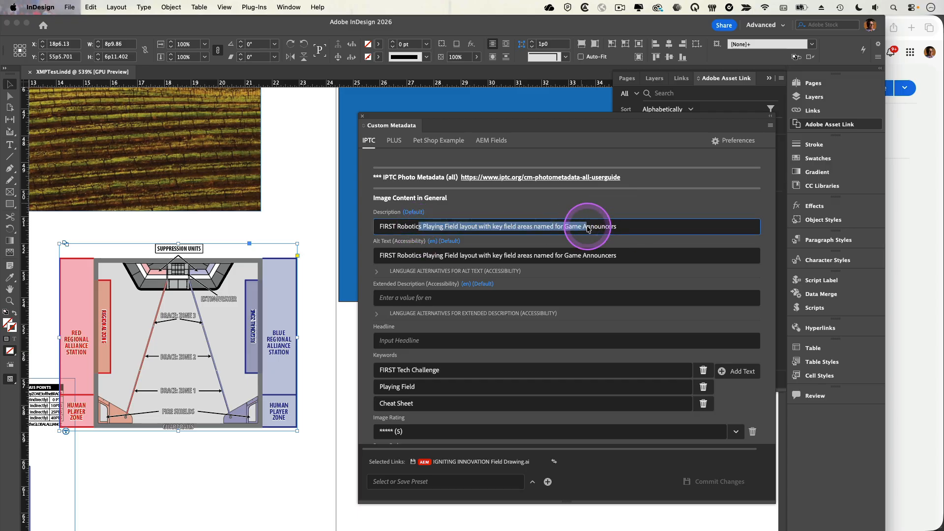
click(448, 256)
click(461, 257)
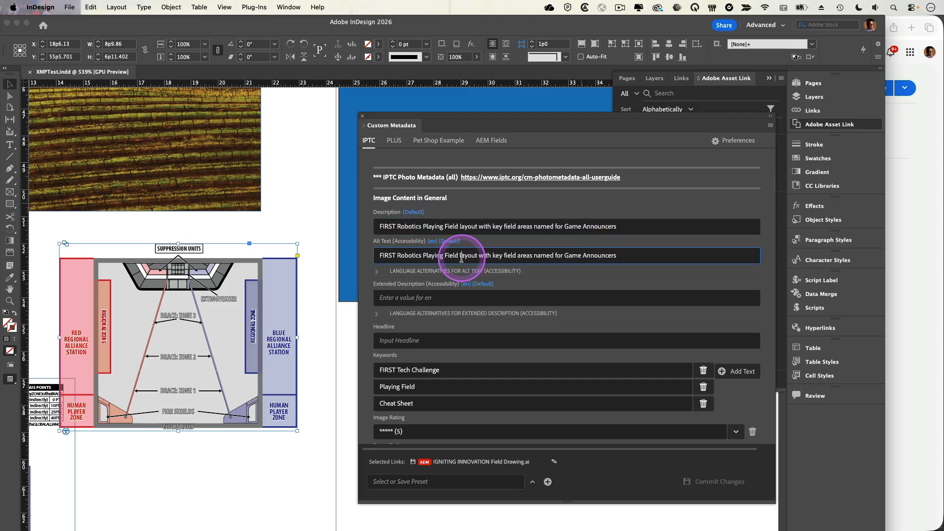
scroll(475, 320, down, 2)
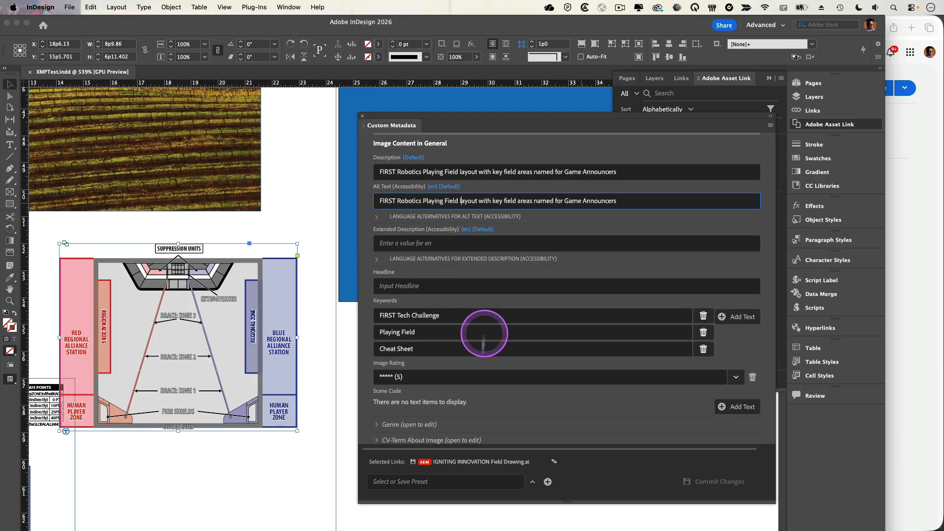
scroll(485, 376, down, 10)
scroll(492, 378, down, 15)
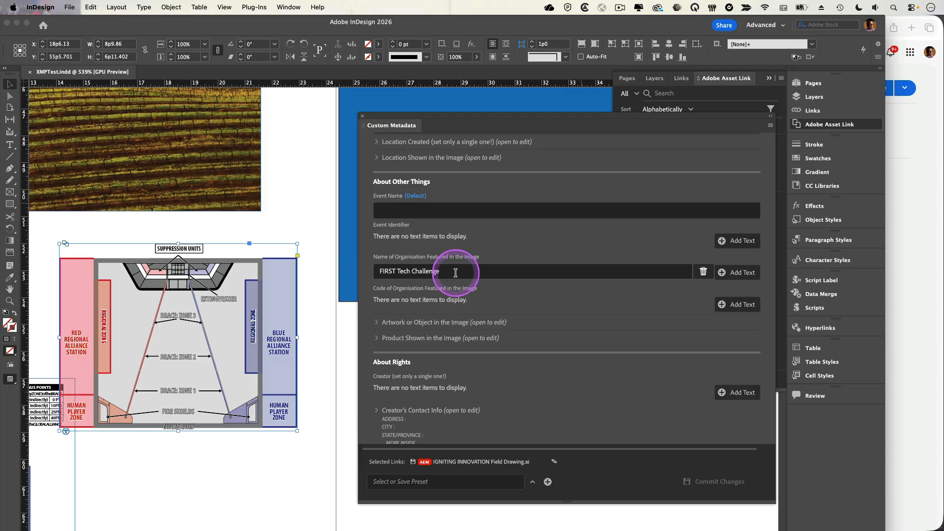
scroll(570, 264, up, 20)
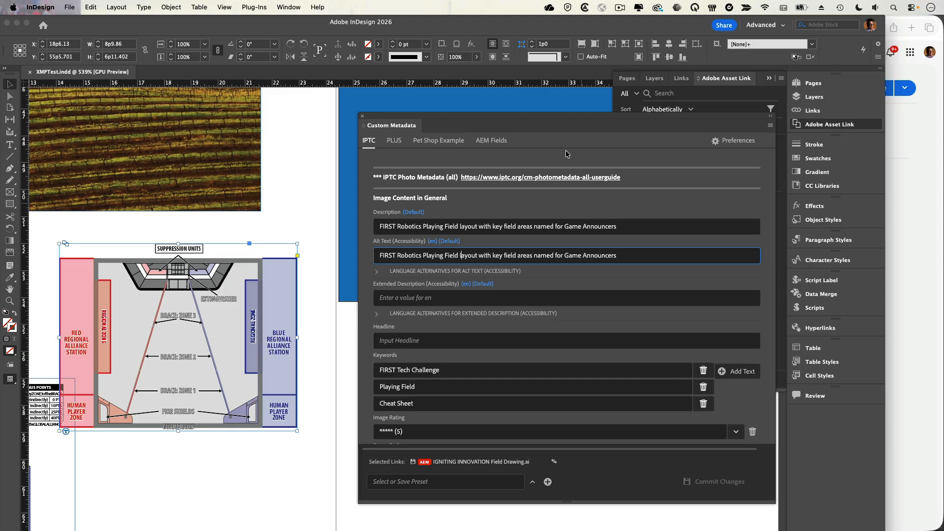
click(565, 151)
Switch to the browser and browse the asset's Field Label tag picker through SportCategory to Team Sports, then cancel
key(super+Tab)
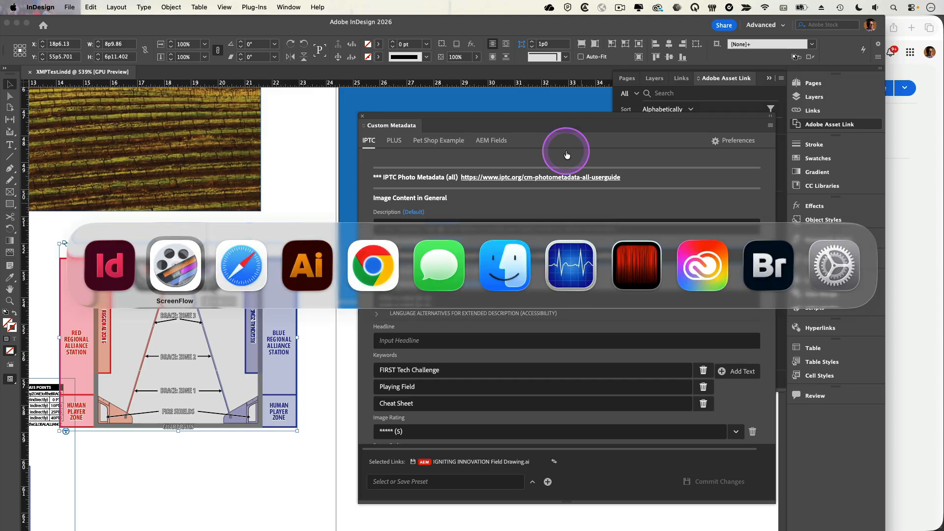
key(super+Tab)
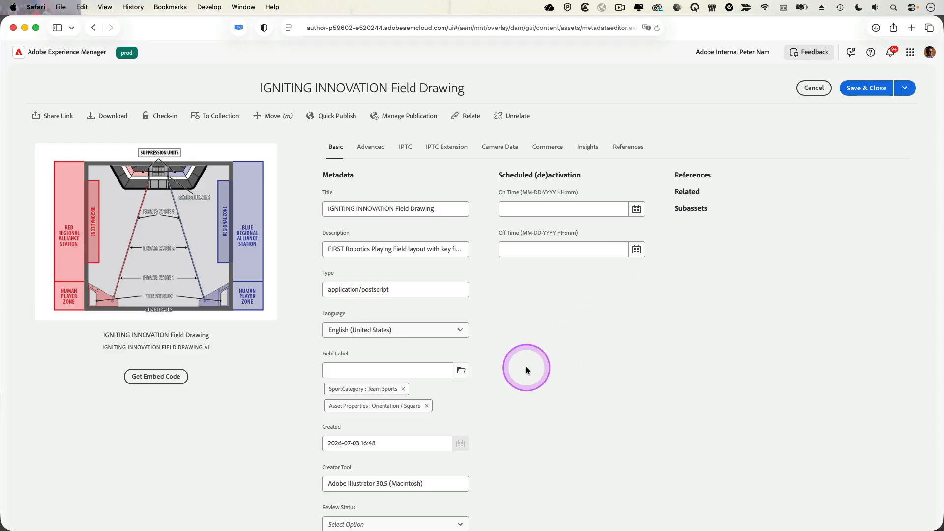
click(326, 353)
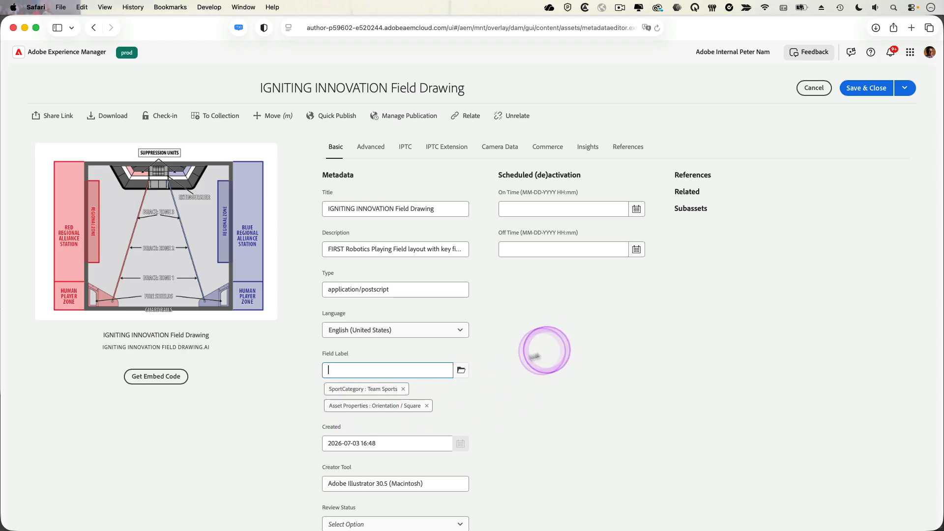
click(461, 375)
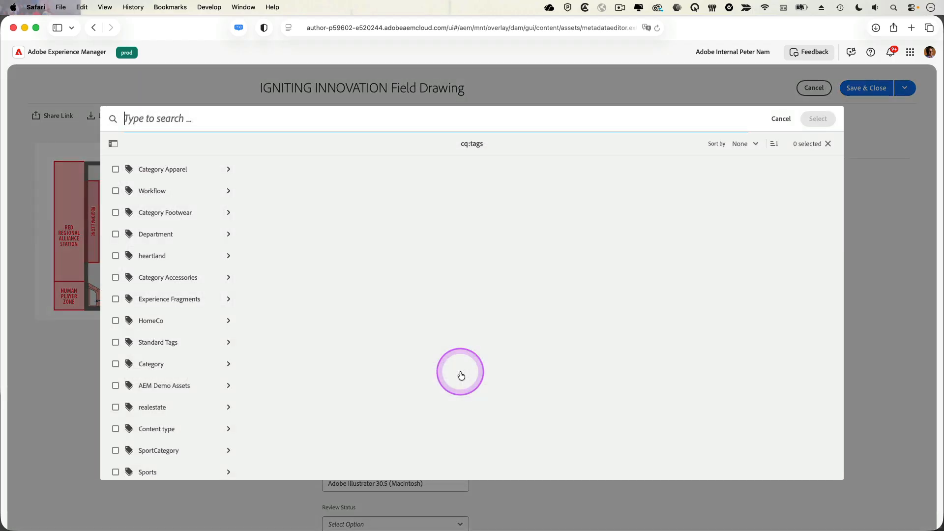
click(201, 215)
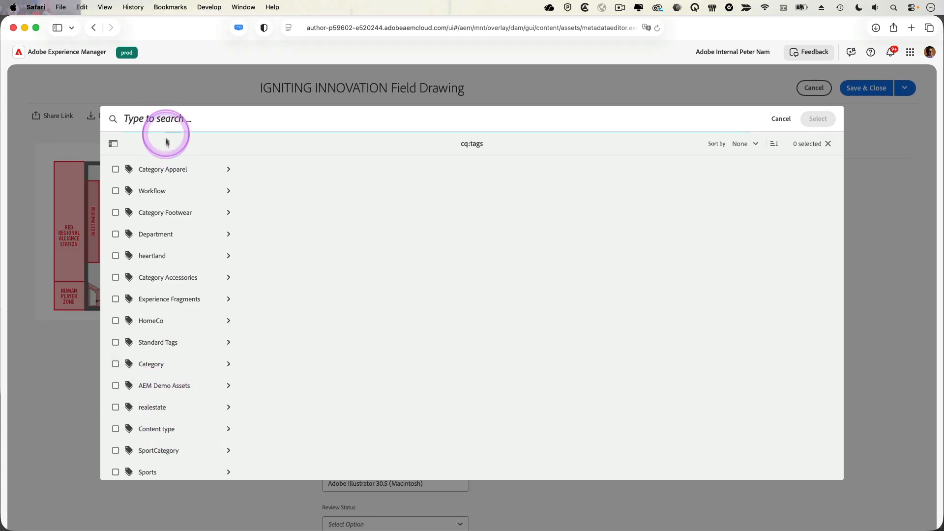
click(159, 473)
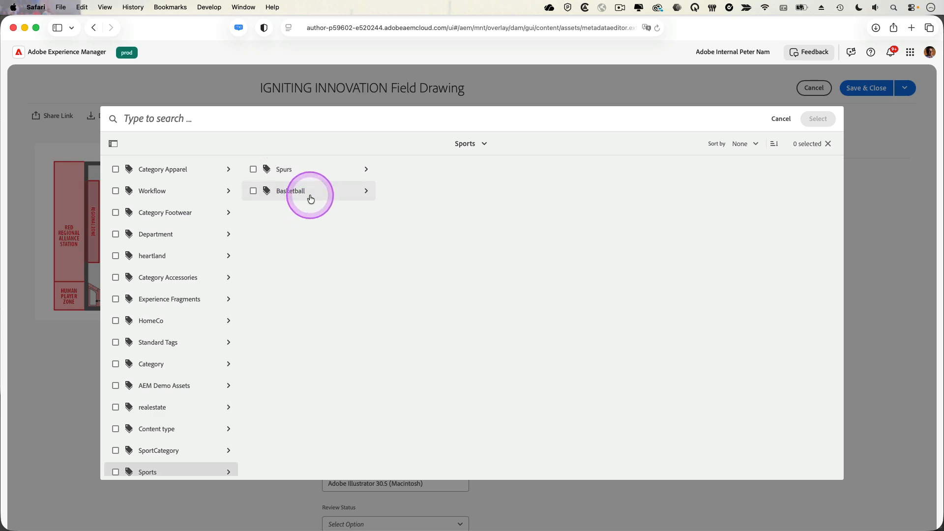
scroll(211, 320, down, 2)
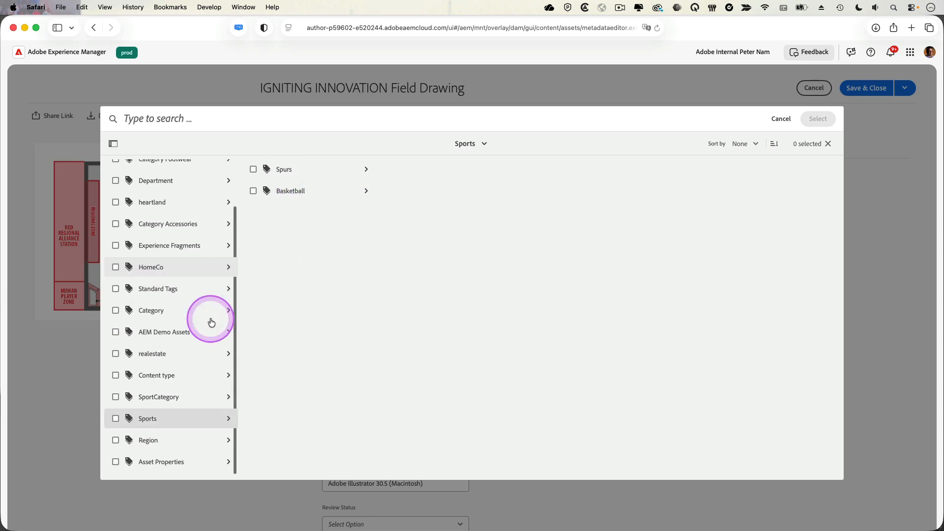
click(172, 399)
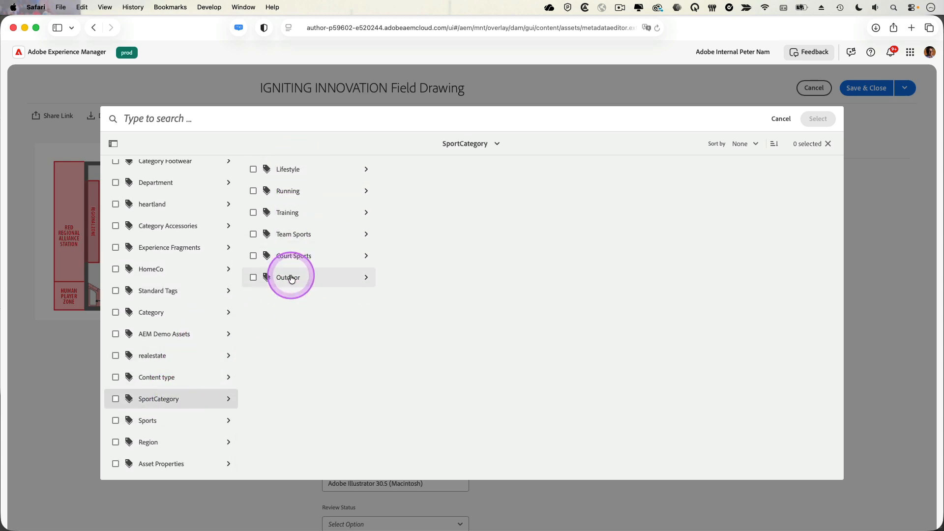
click(316, 240)
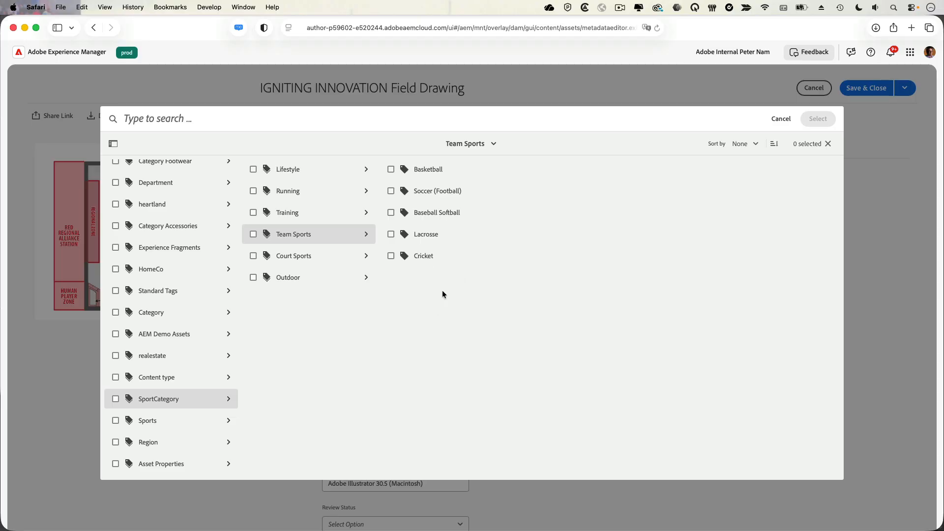
click(781, 118)
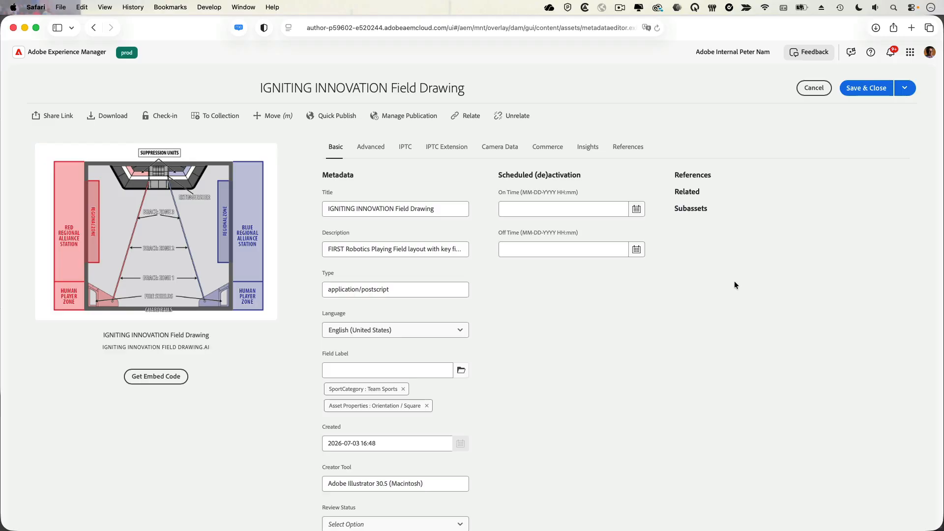
Return to InDesign and open the Custom Metadata preferences' view editor for the AEM Fields view
key(super+Tab)
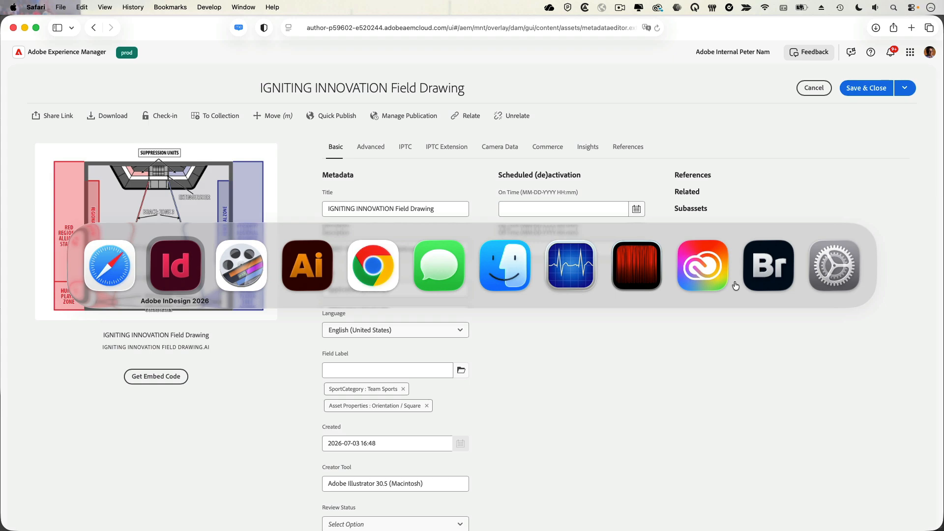
click(735, 283)
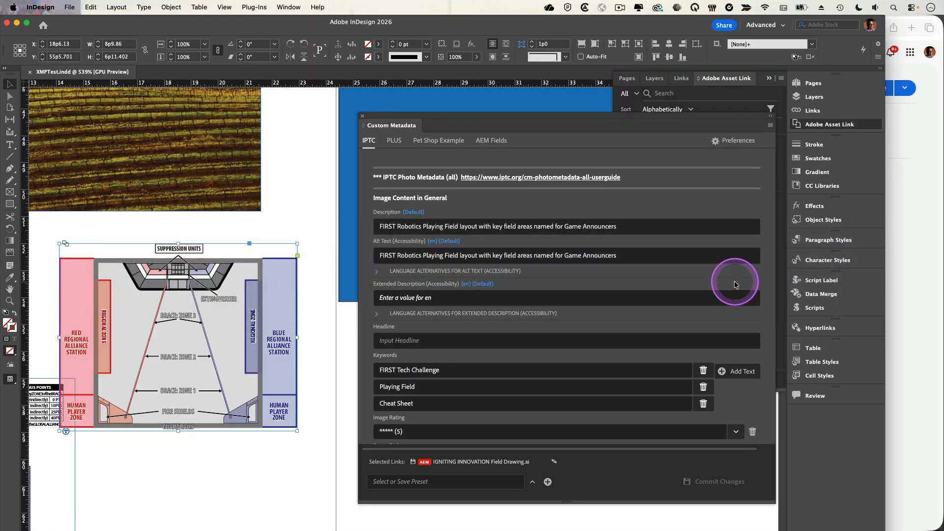
click(738, 140)
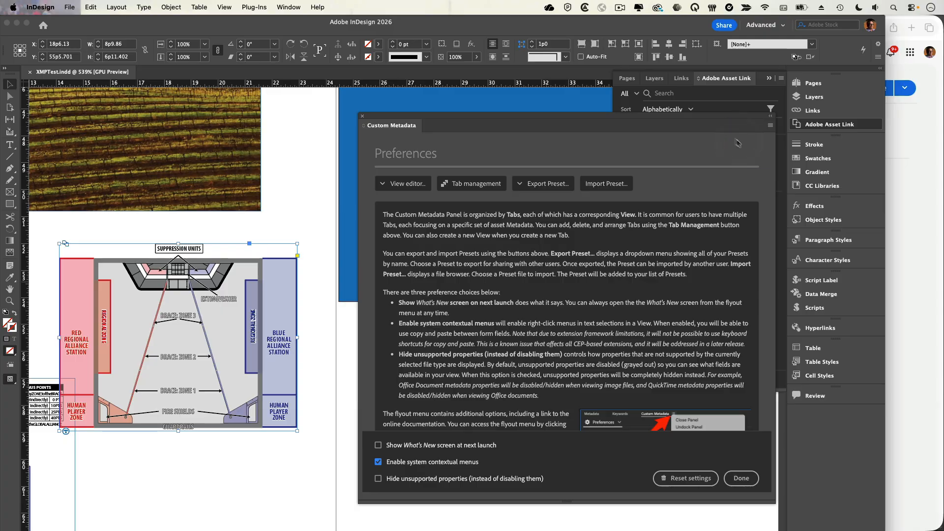
click(401, 180)
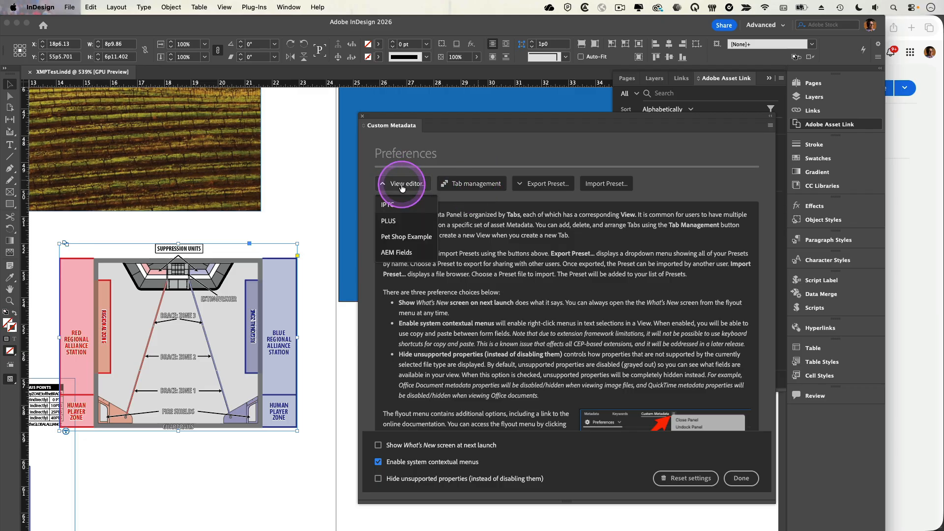
click(413, 255)
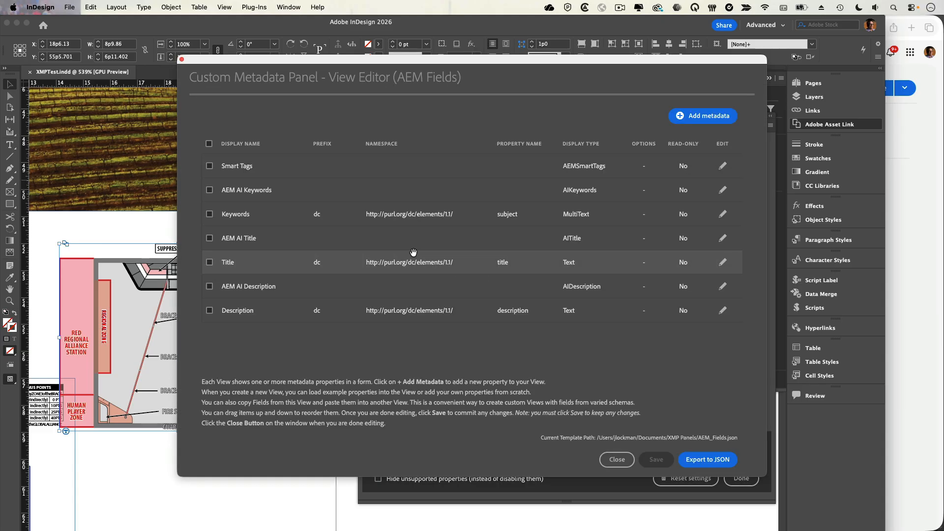
Add a new metadata form field and set its field type to AEM Tags
click(708, 116)
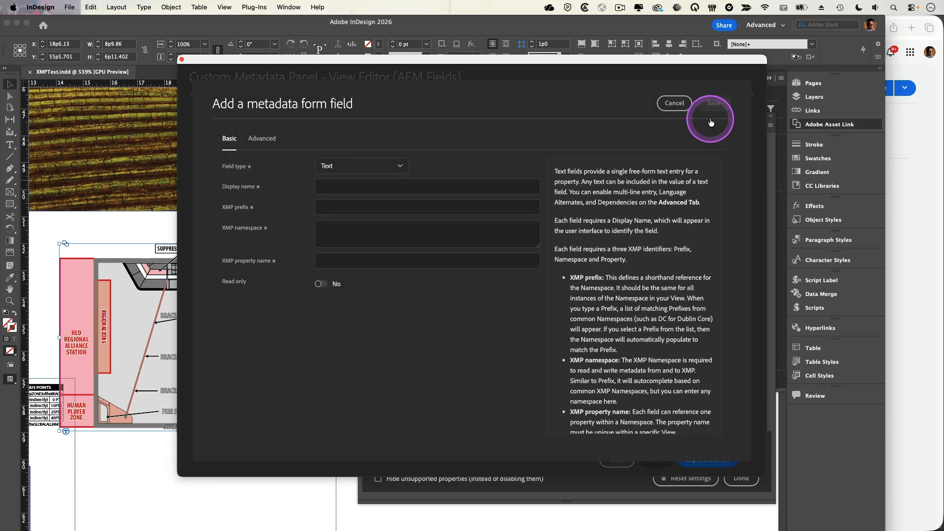
click(380, 165)
scroll(371, 205, up, 5)
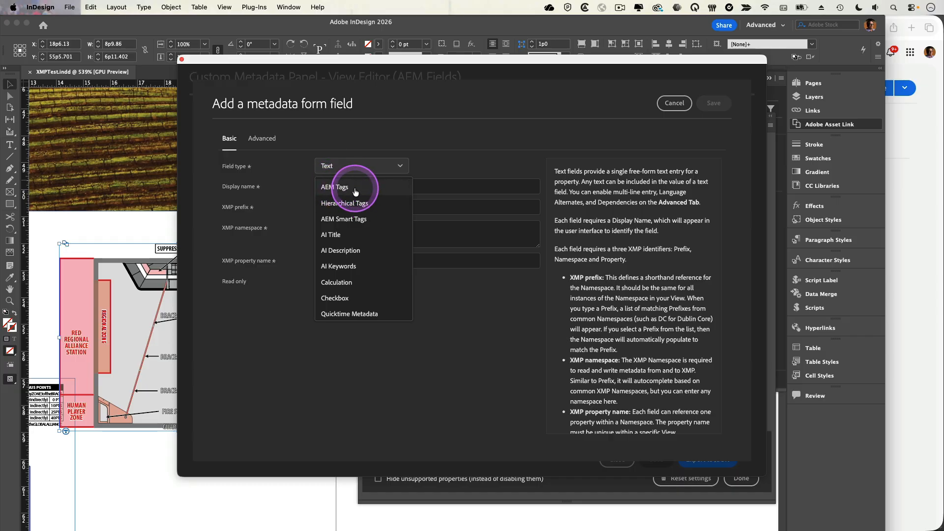
click(355, 191)
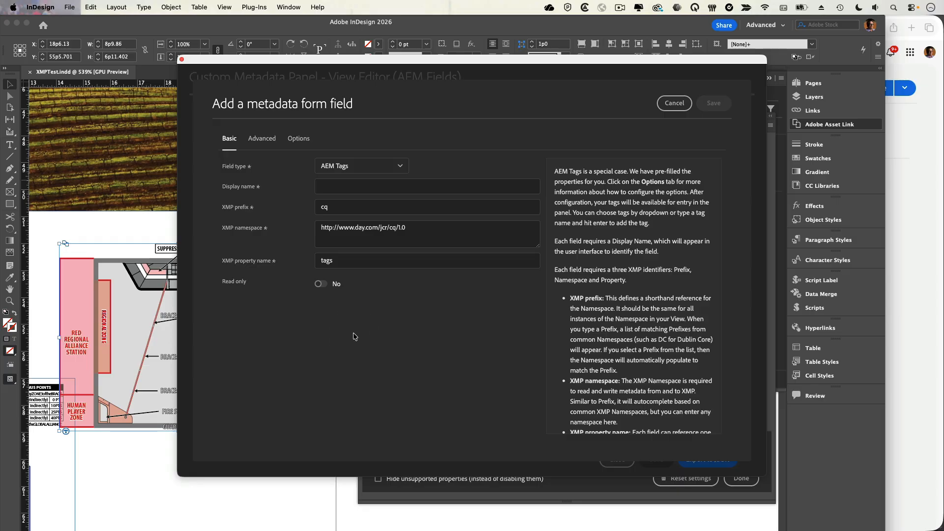
Set the field's display name to AEM Tags and open its Options section
click(342, 186)
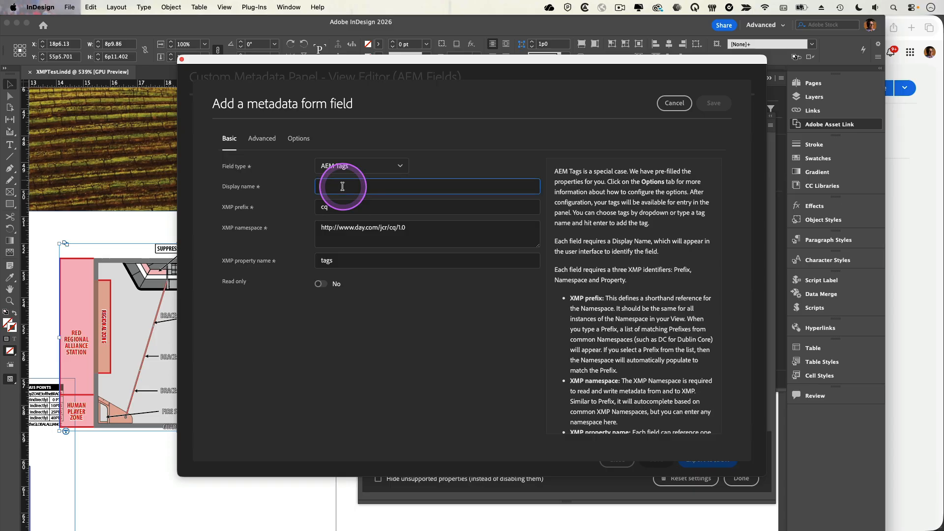
text(AEM Tags)
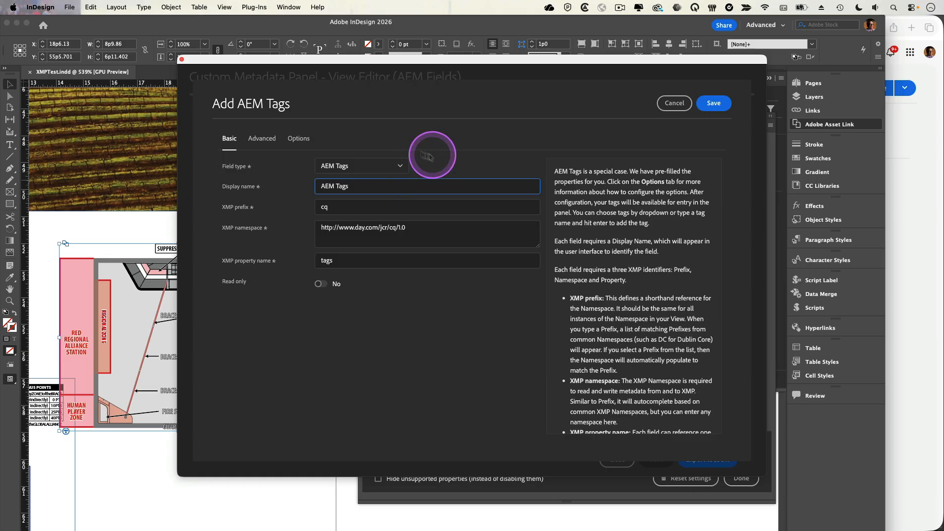
click(300, 139)
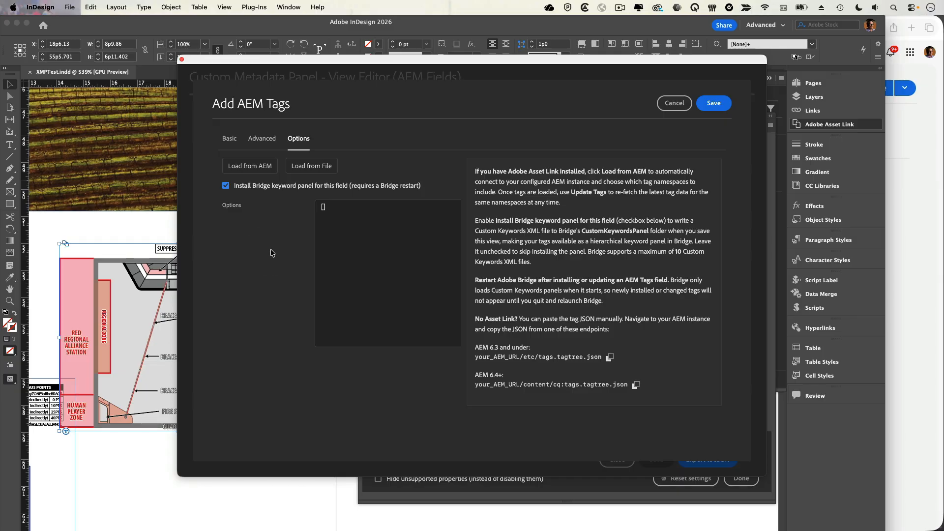
Switch to the browser and reopen the AEM tag picker to examine the top-level tag namespaces, then cancel
key(super+Tab)
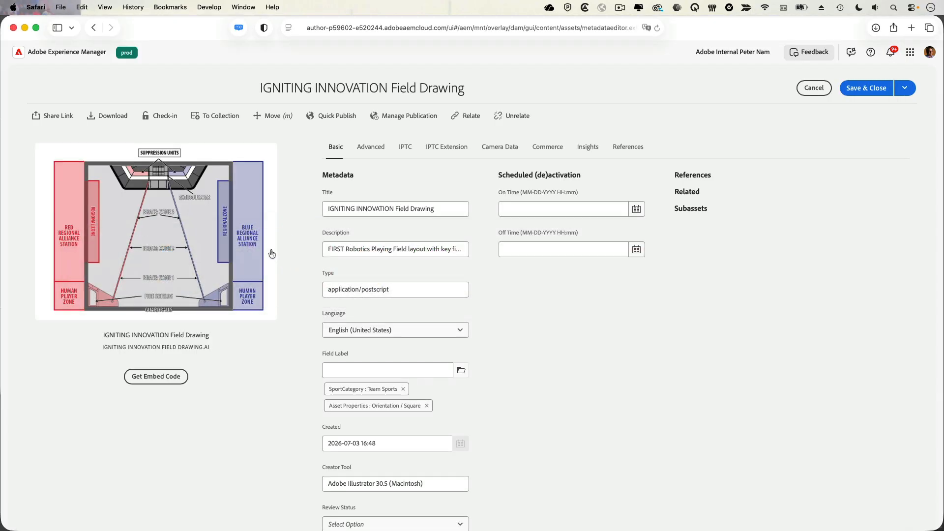
click(384, 307)
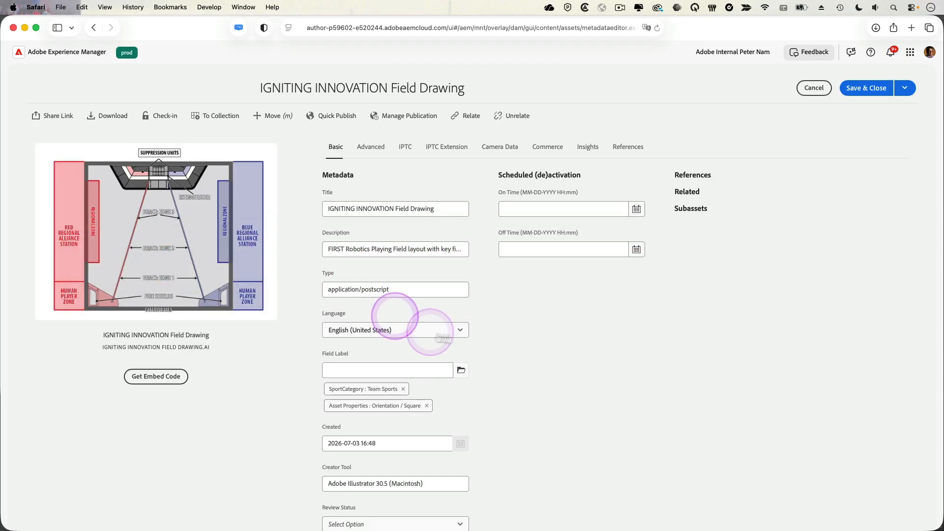
click(463, 371)
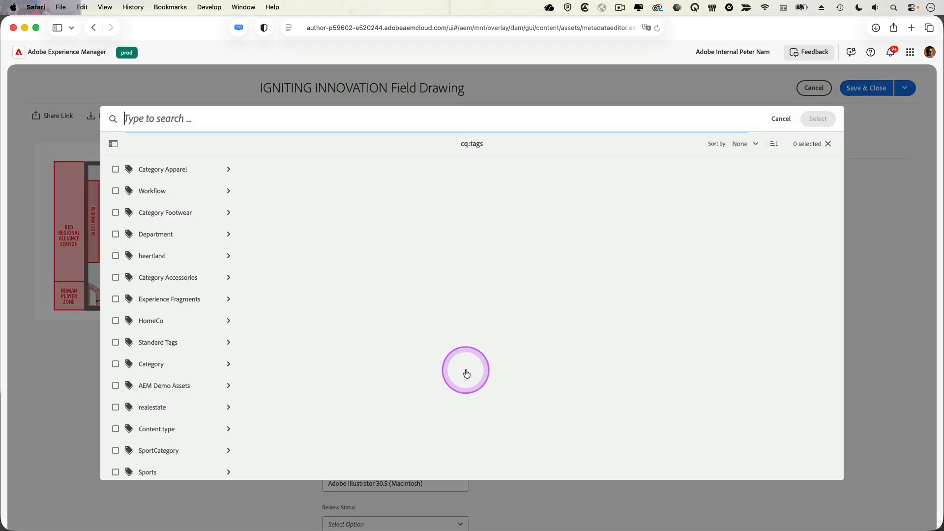
scroll(155, 350, down, 3)
scroll(155, 350, up, 3)
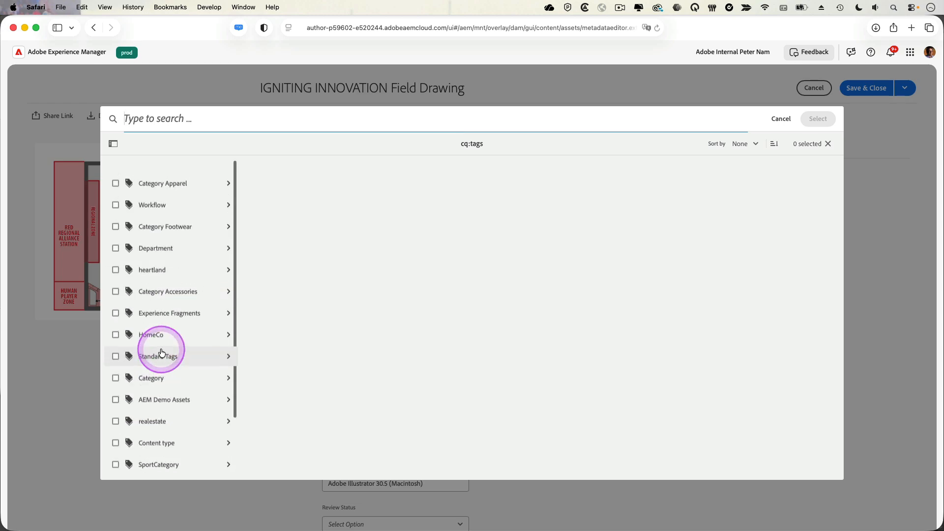
click(782, 121)
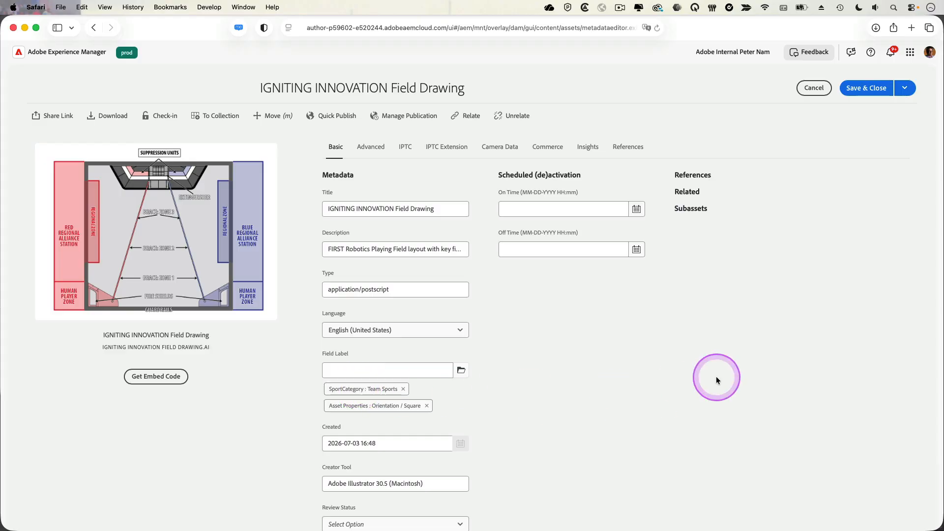
Return to InDesign, load tags from AEM for the field and select the SportCategory and Asset Properties namespaces
key(super+Tab)
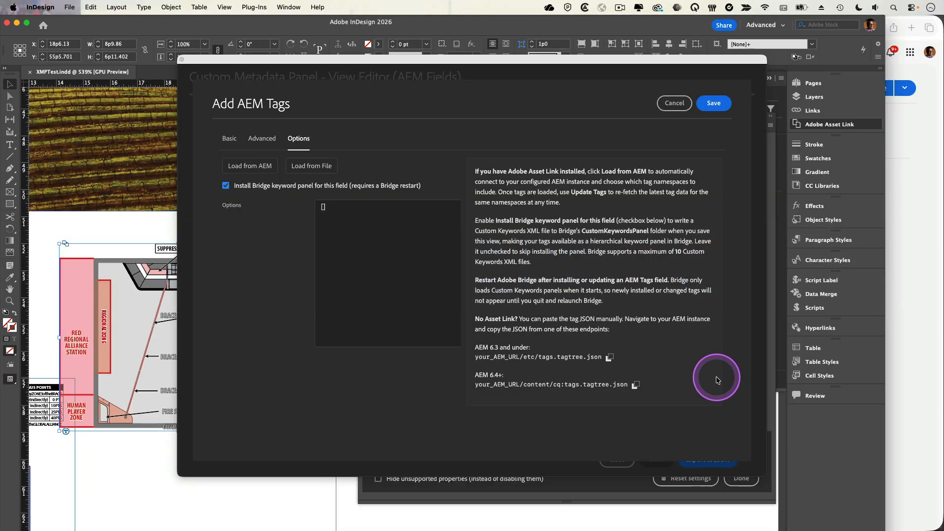
click(256, 170)
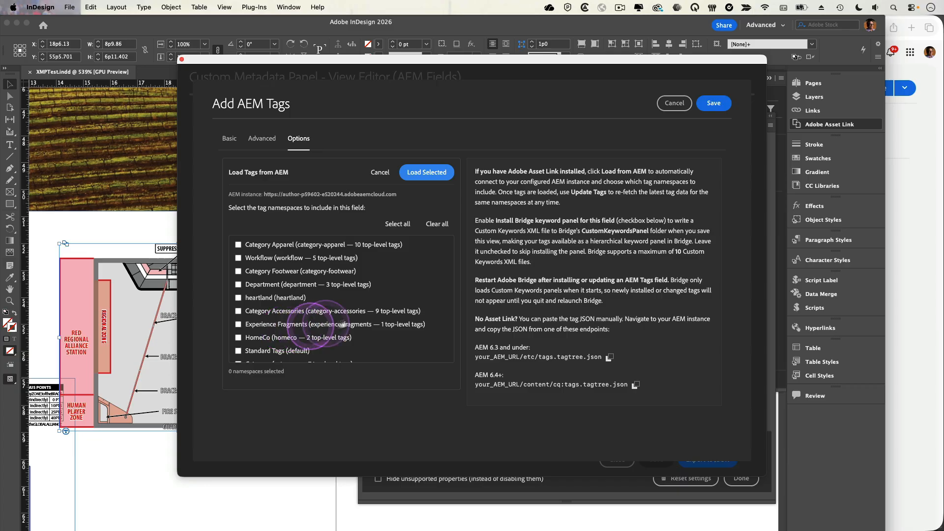
scroll(354, 318, down, 5)
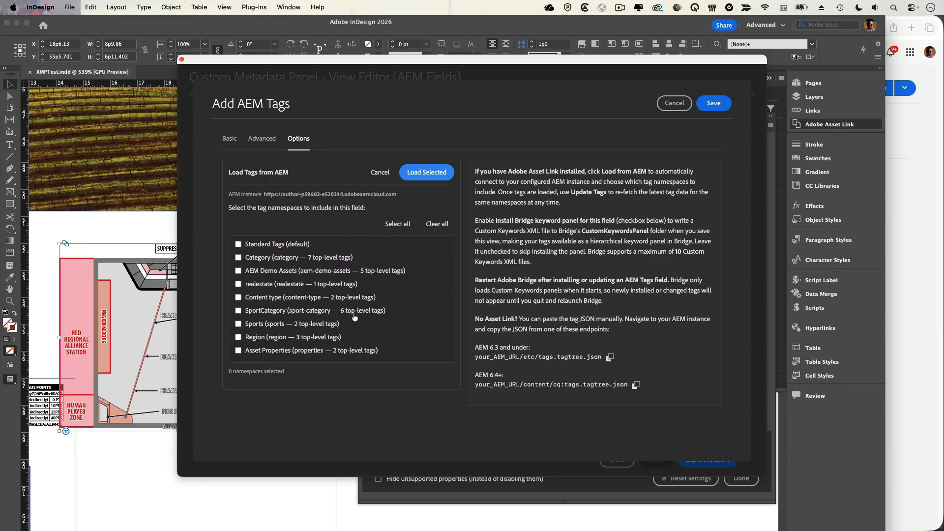
click(238, 311)
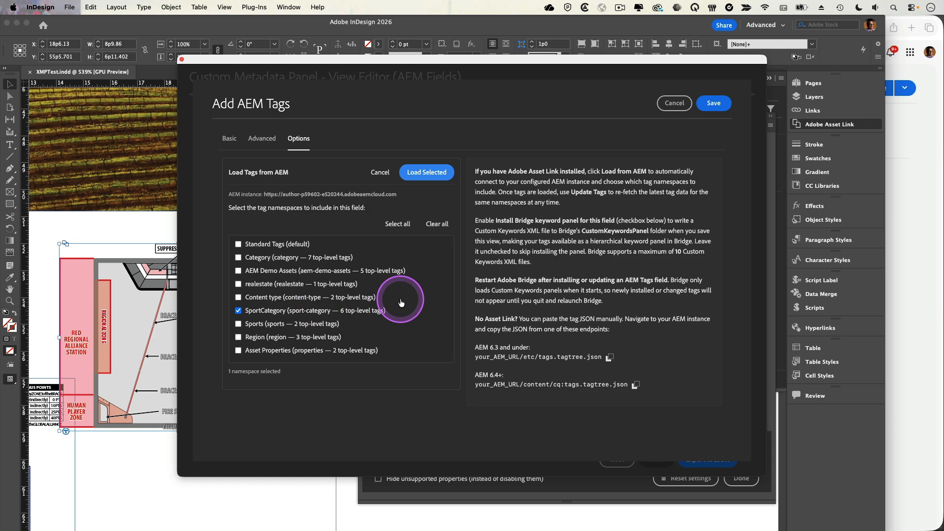
click(243, 350)
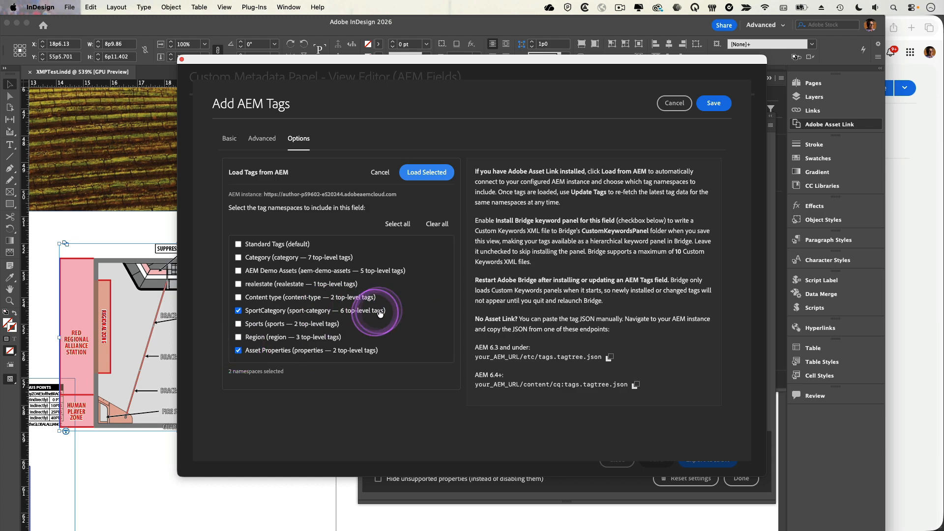
Also select the Category Apparel namespace, load the selected namespaces into the field's options and save the field
scroll(378, 300, up, 2)
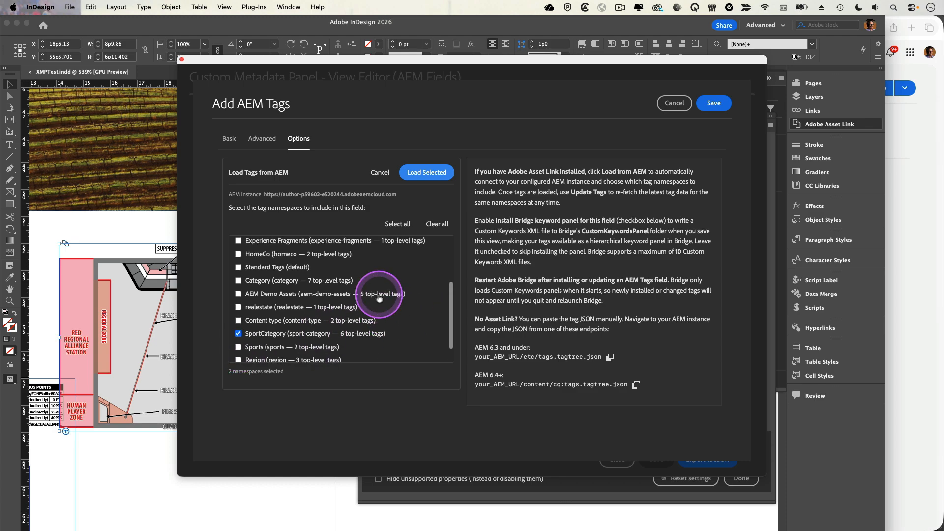
click(239, 267)
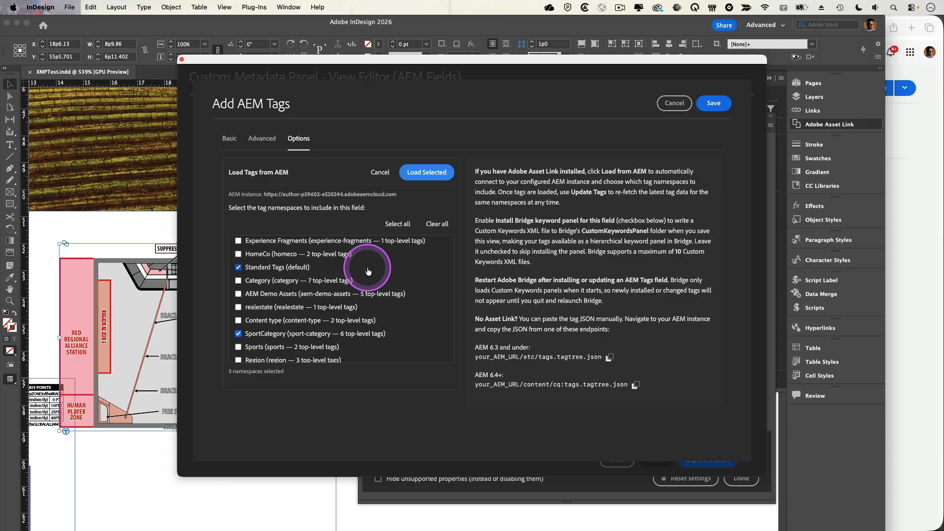
click(238, 267)
scroll(367, 269, up, 2)
scroll(369, 269, up, 5)
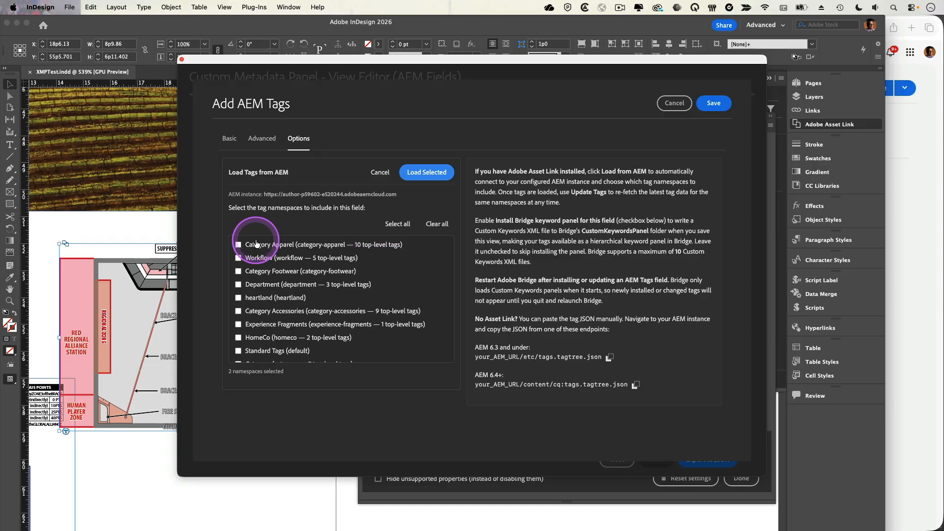
click(239, 245)
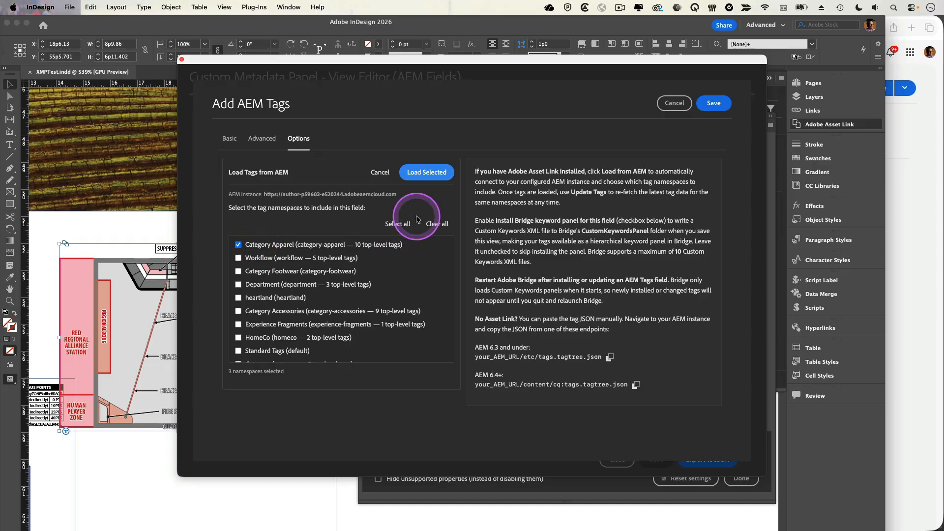
scroll(300, 275, down, 8)
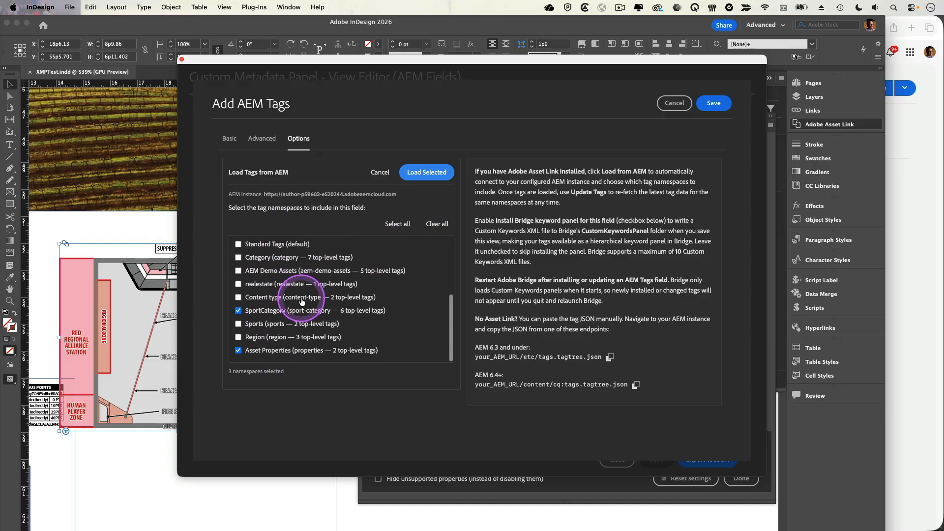
click(420, 173)
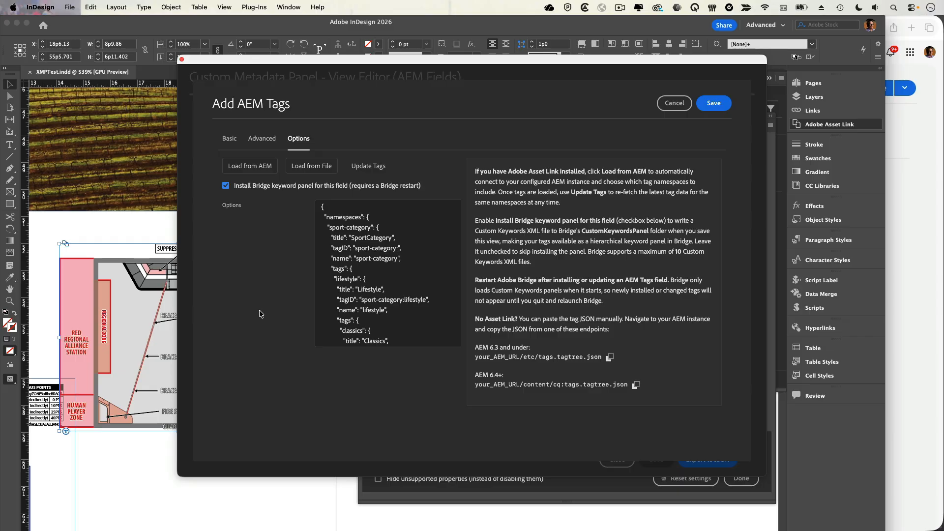
click(714, 105)
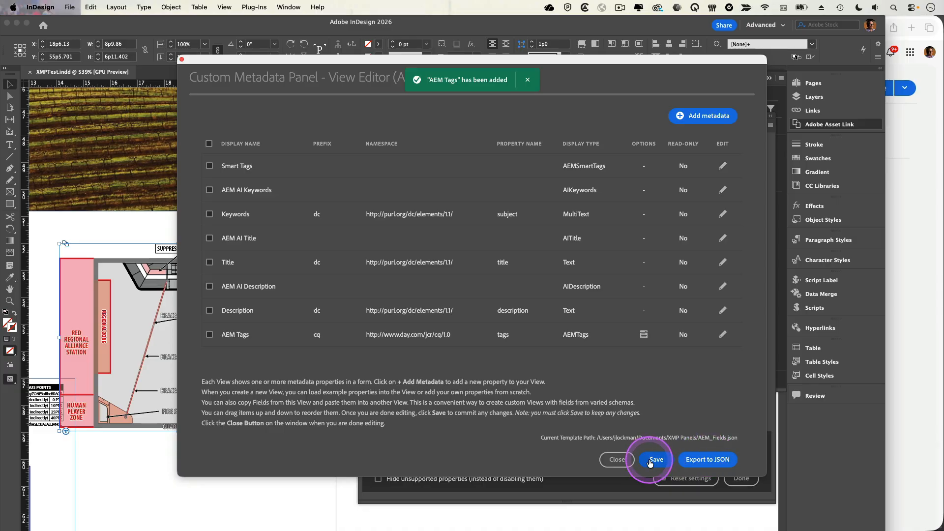
Edit the new AEM Tags field, change its display name to Field Label and save it
click(722, 334)
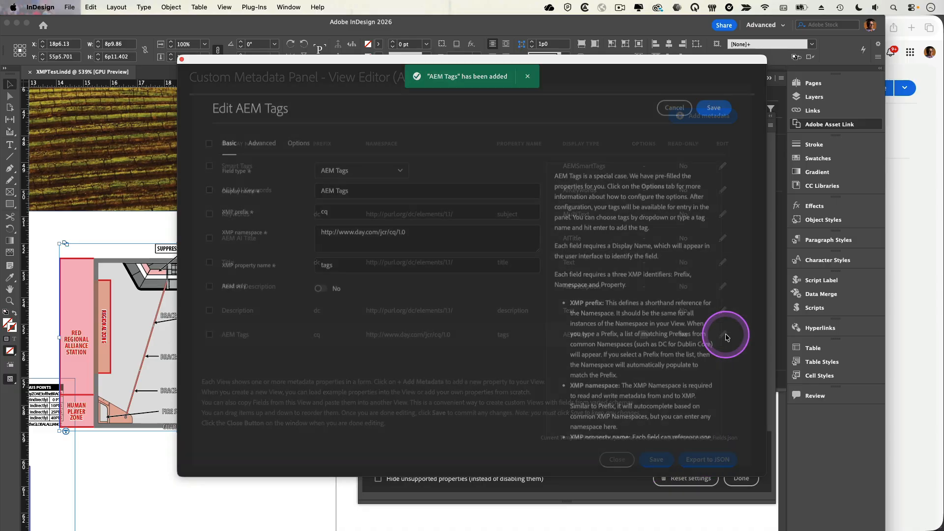
triple_click(347, 186)
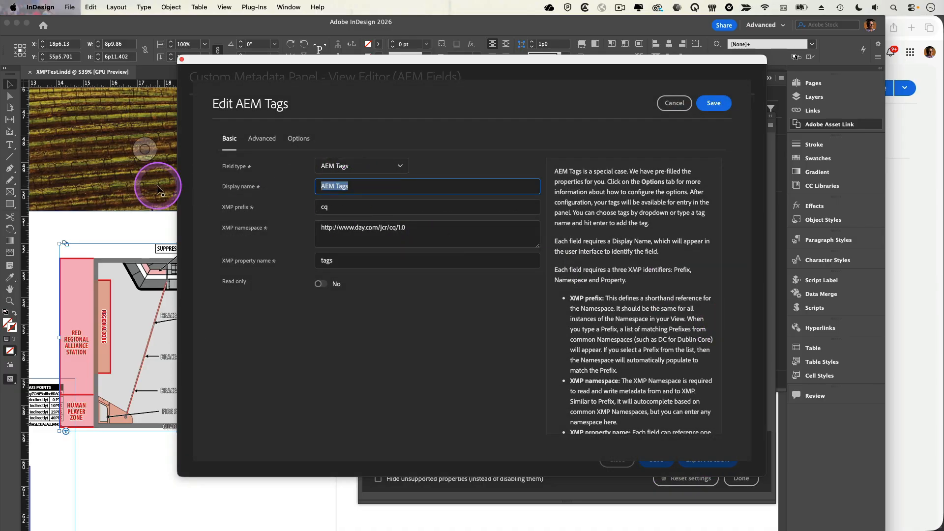
text(Field L)
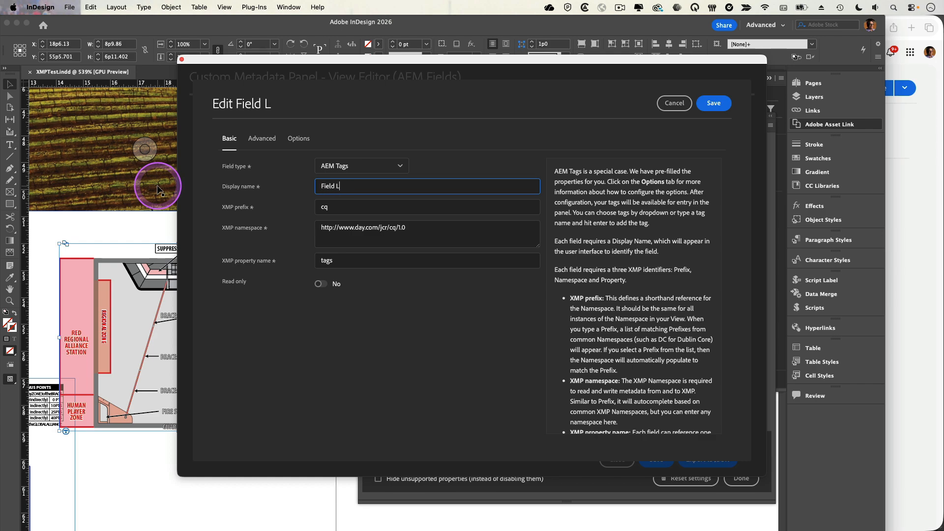
text(anbel)
click(713, 103)
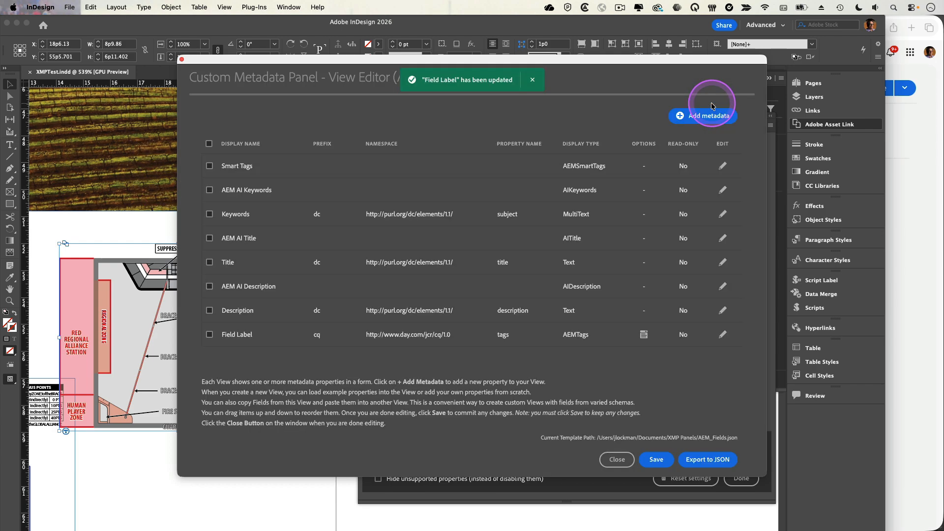
Save the AEM Fields view, close the view editor and finish the preferences
click(659, 461)
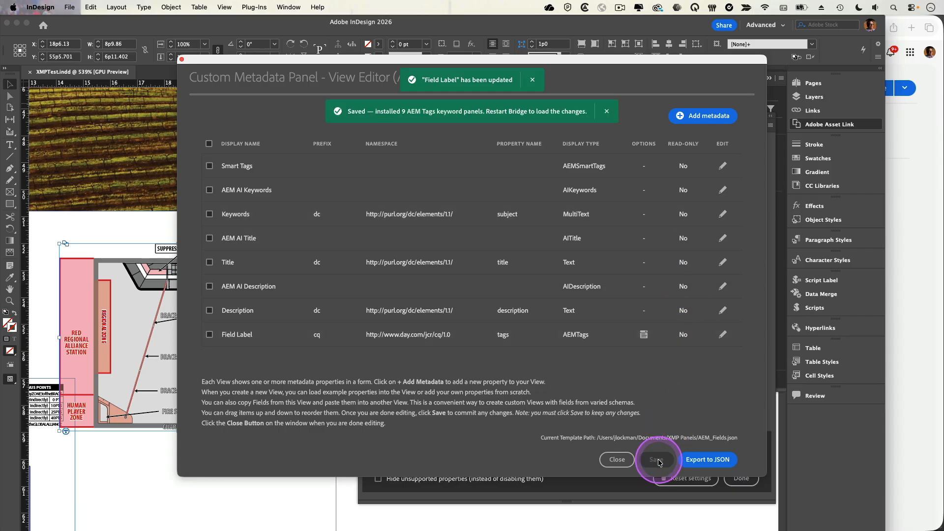
click(617, 459)
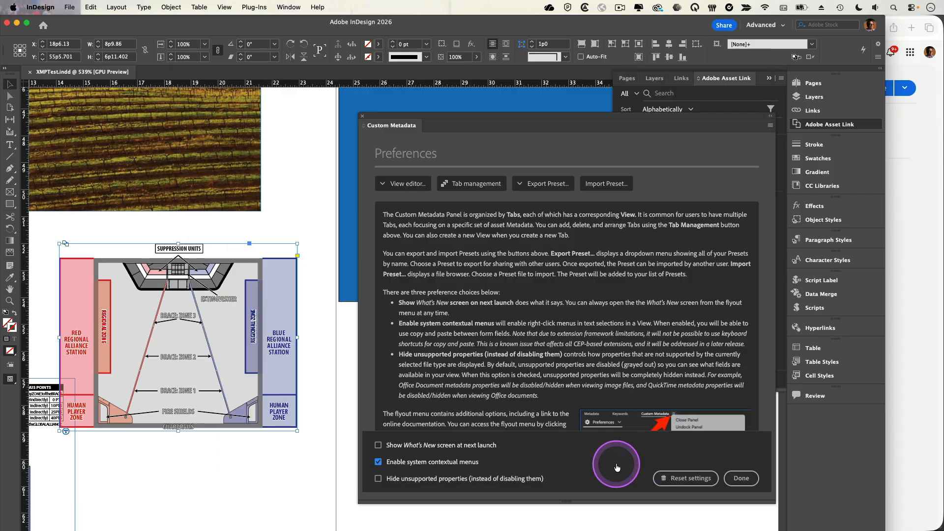
click(750, 478)
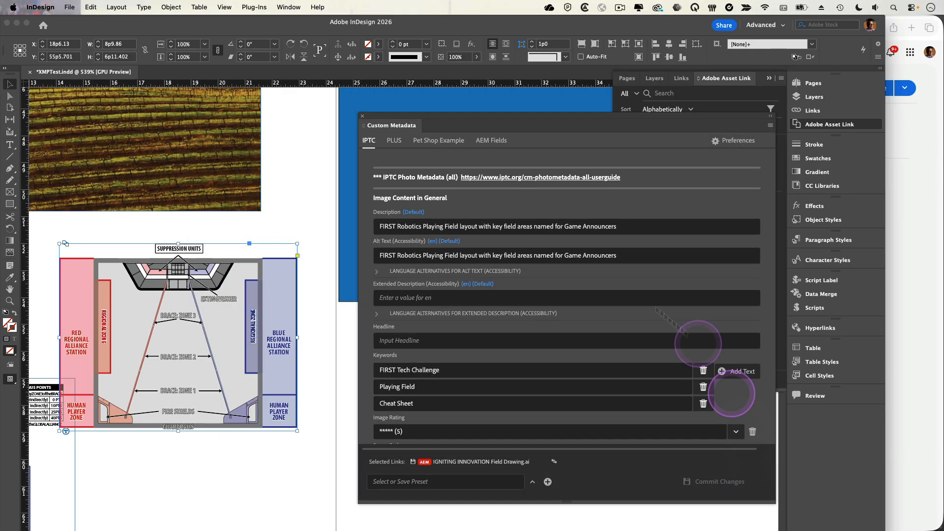
In the AEM Fields view, add the Category Apparel Outerwear tag to Field Label and commit the changes
click(494, 141)
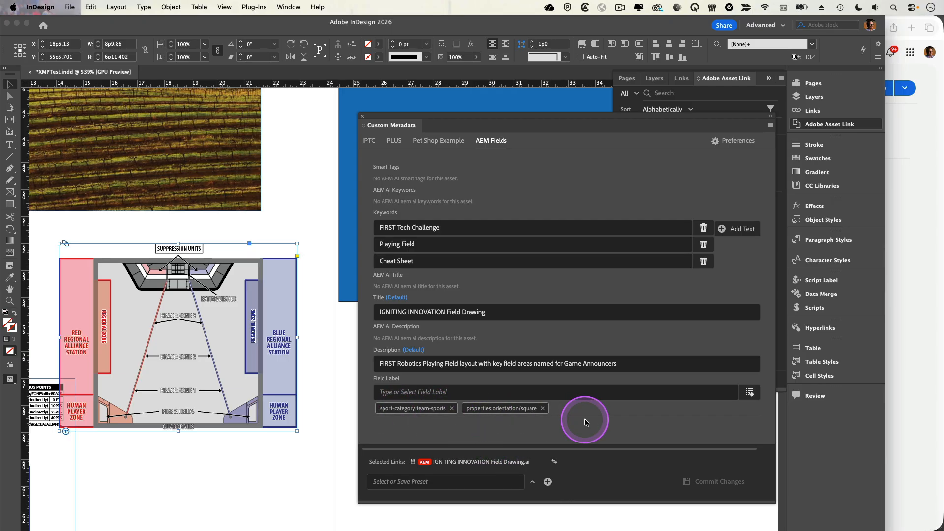
click(749, 393)
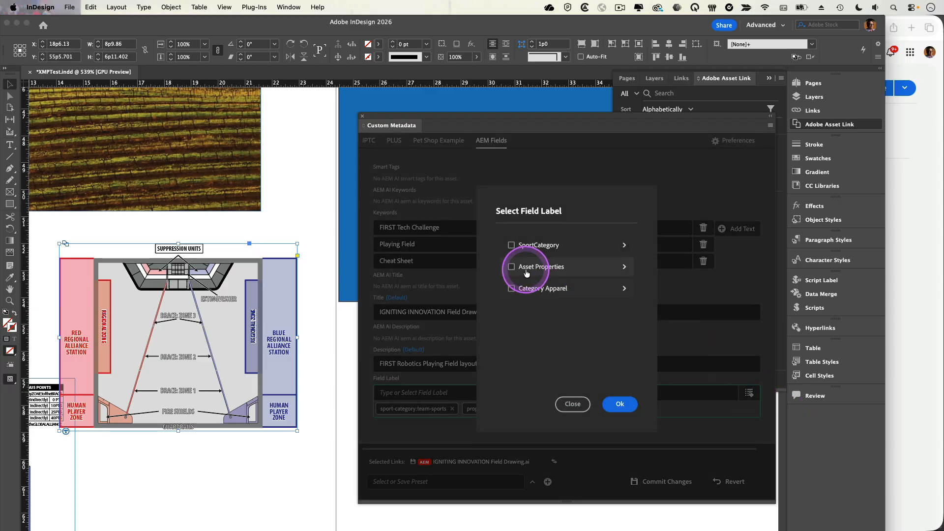
click(509, 288)
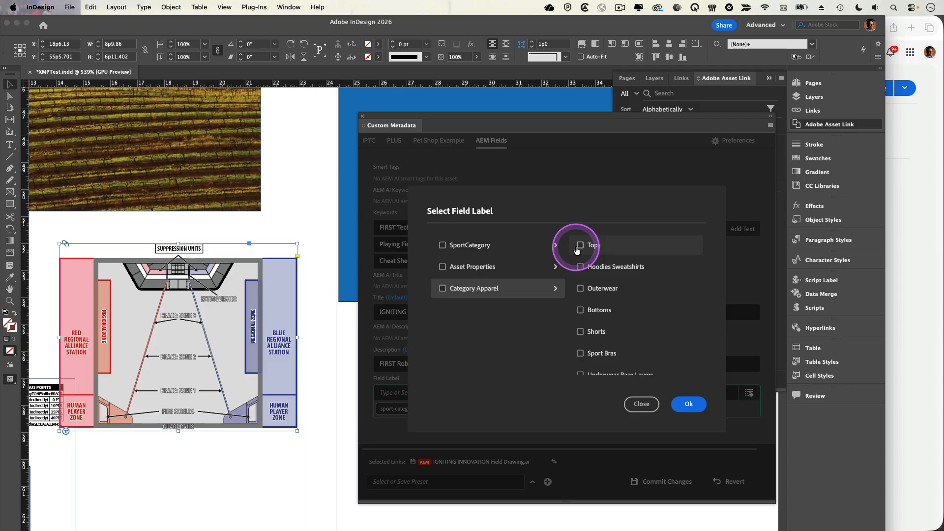
click(590, 288)
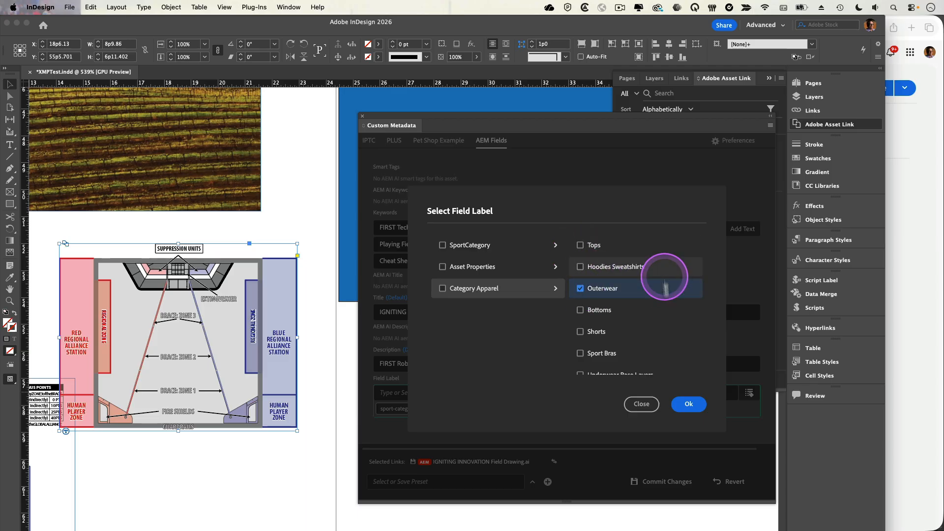
click(688, 404)
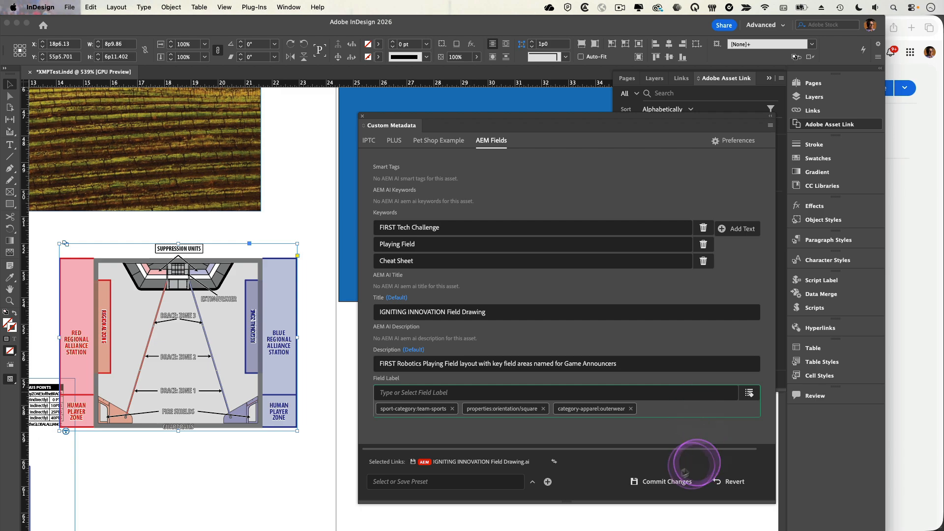
click(660, 482)
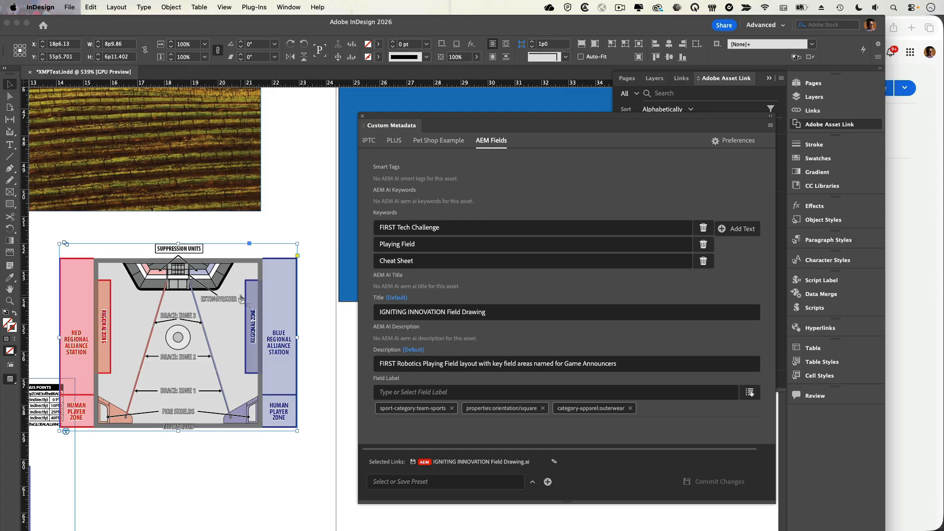
Switch to the browser, reload the AEM asset's metadata page to check its Field Label tags, and return to InDesign
key(super+Tab)
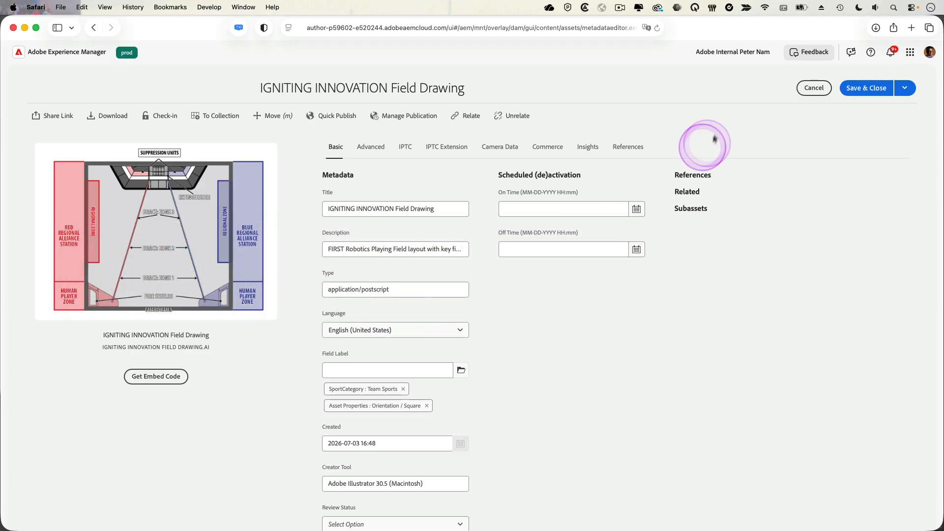
click(657, 28)
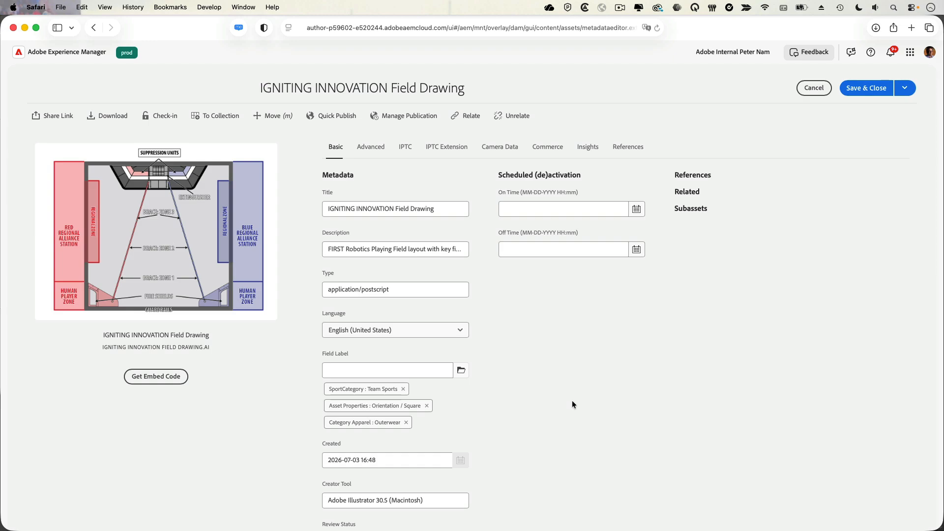
key(super+Tab)
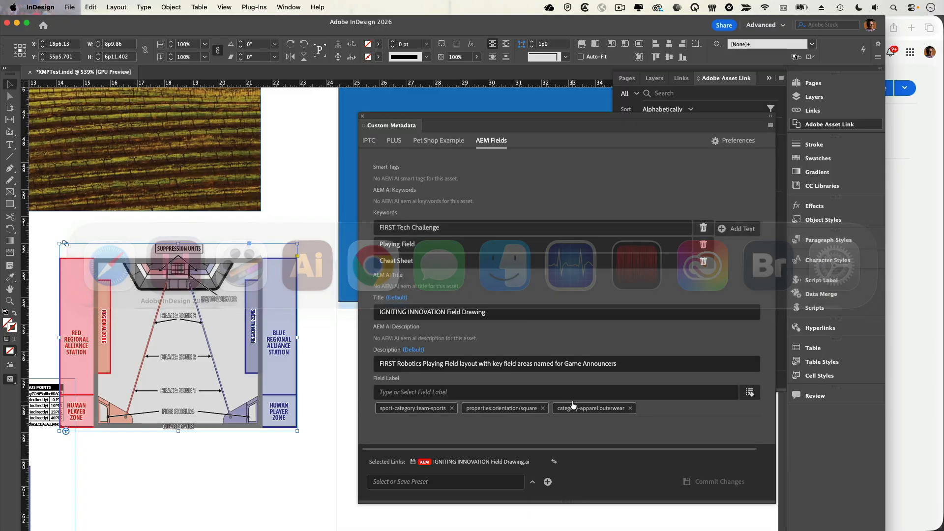
click(572, 402)
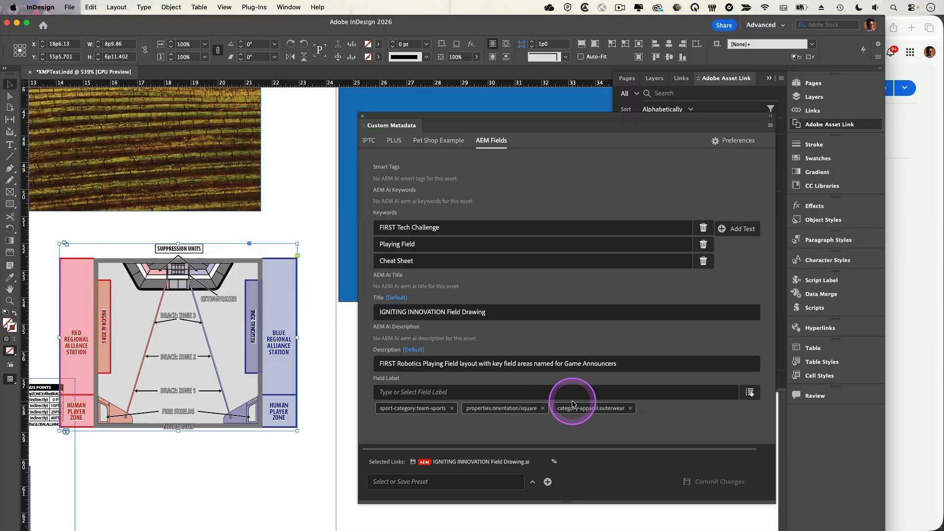